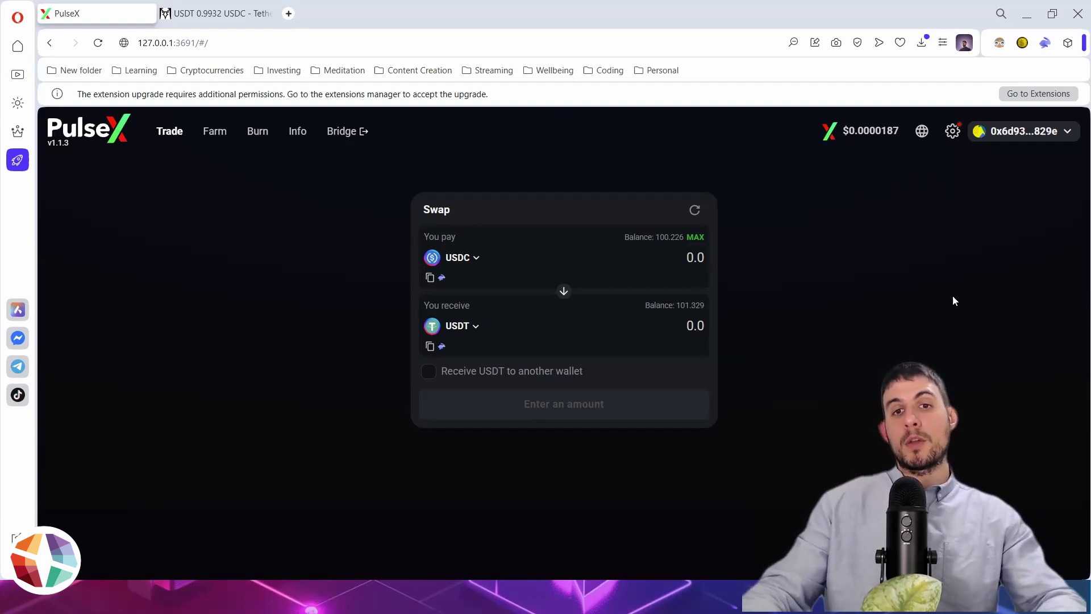
# - Review the USDT/USDC pair's weekly chart from 2024 onward, its liquidity and volume, then return to PulseX
pyautogui.click(227, 14)
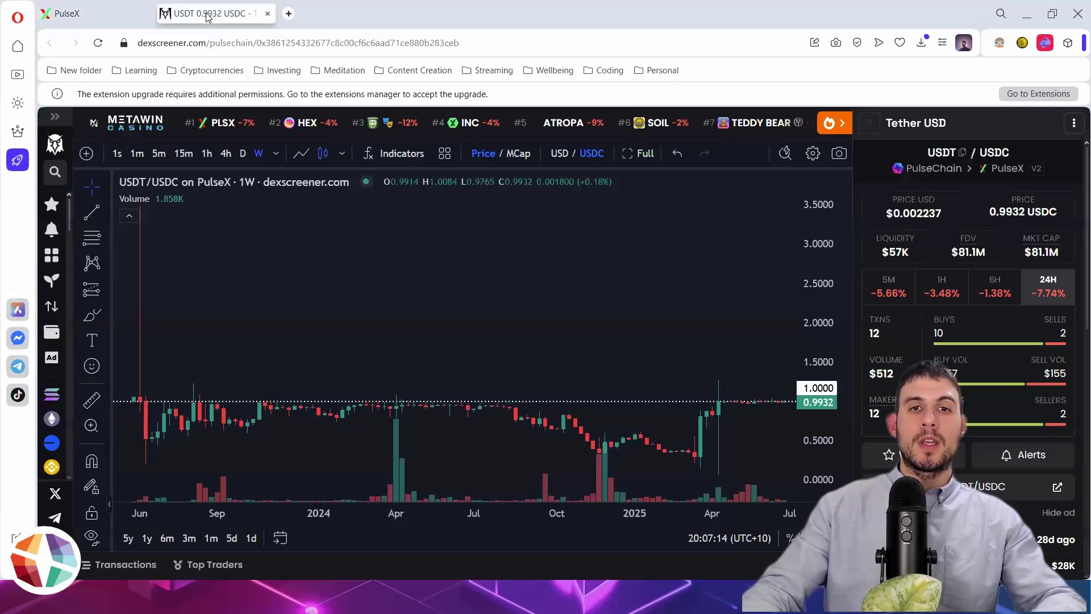
pyautogui.moveTo(777, 350); pyautogui.dragTo(621, 305)
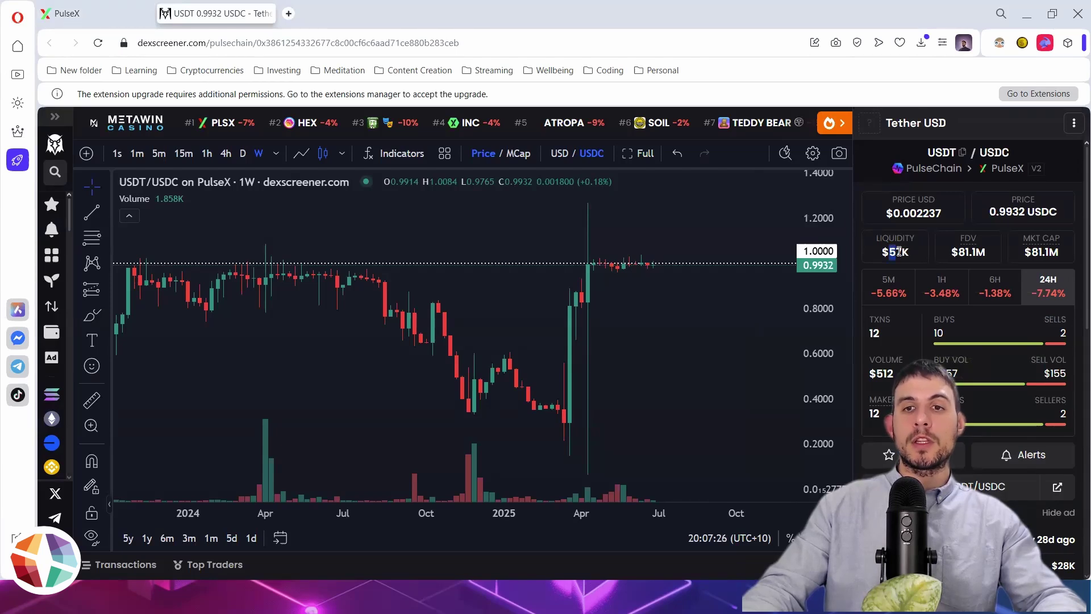
pyautogui.moveTo(896, 252); pyautogui.dragTo(889, 251)
pyautogui.moveTo(894, 374); pyautogui.dragTo(876, 373)
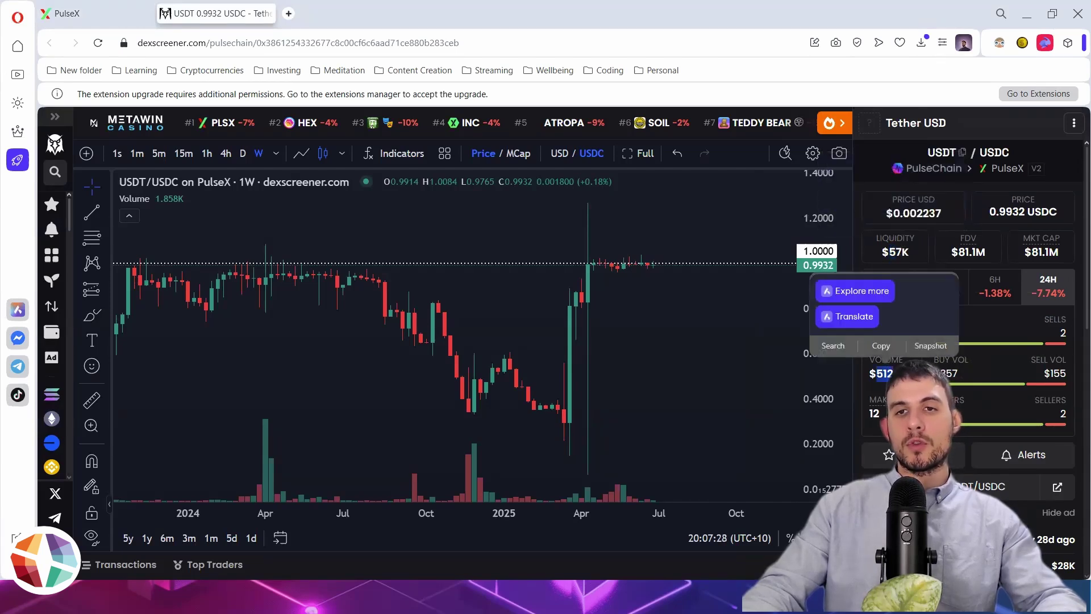
pyautogui.click(105, 22)
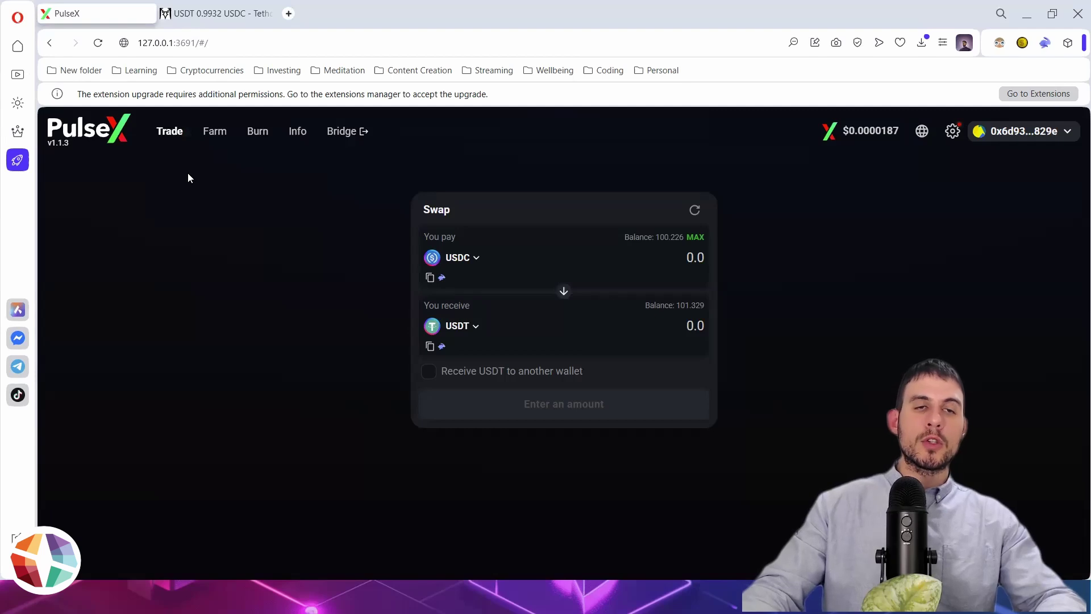
# - Browse the Your Liquidity positions under Trade > Liquidity, then start a new V2 Add Liquidity form
pyautogui.moveTo(176, 134)
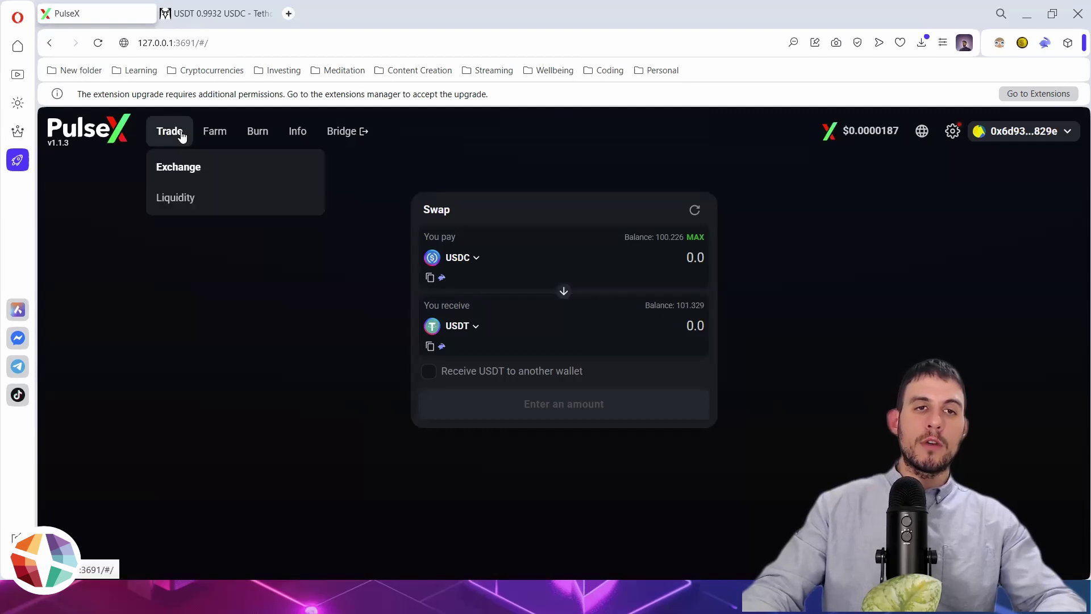
pyautogui.click(191, 208)
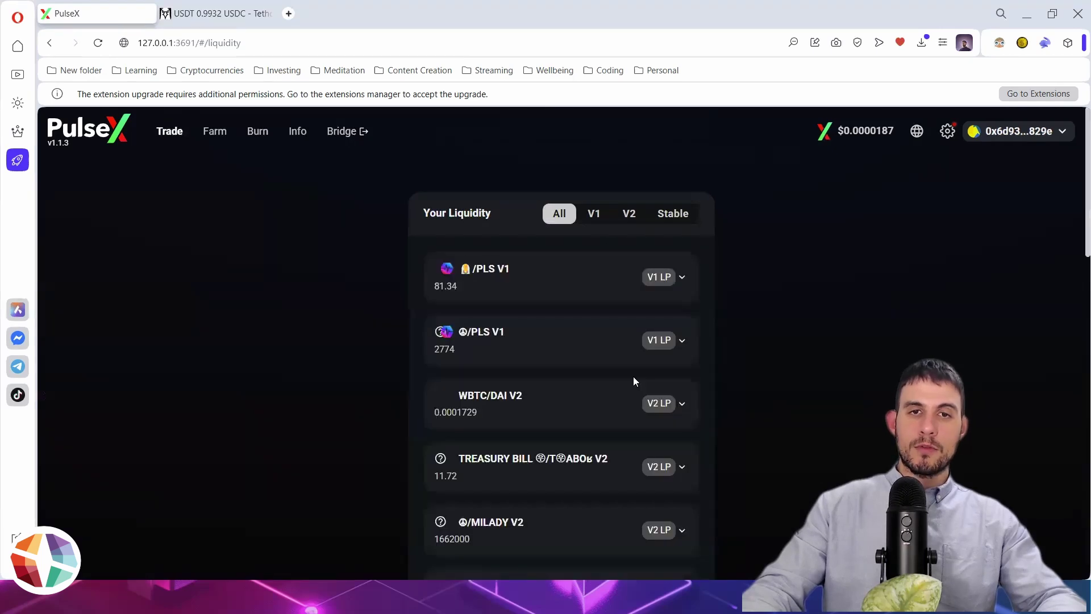
pyautogui.scroll(-20, 505, 306)
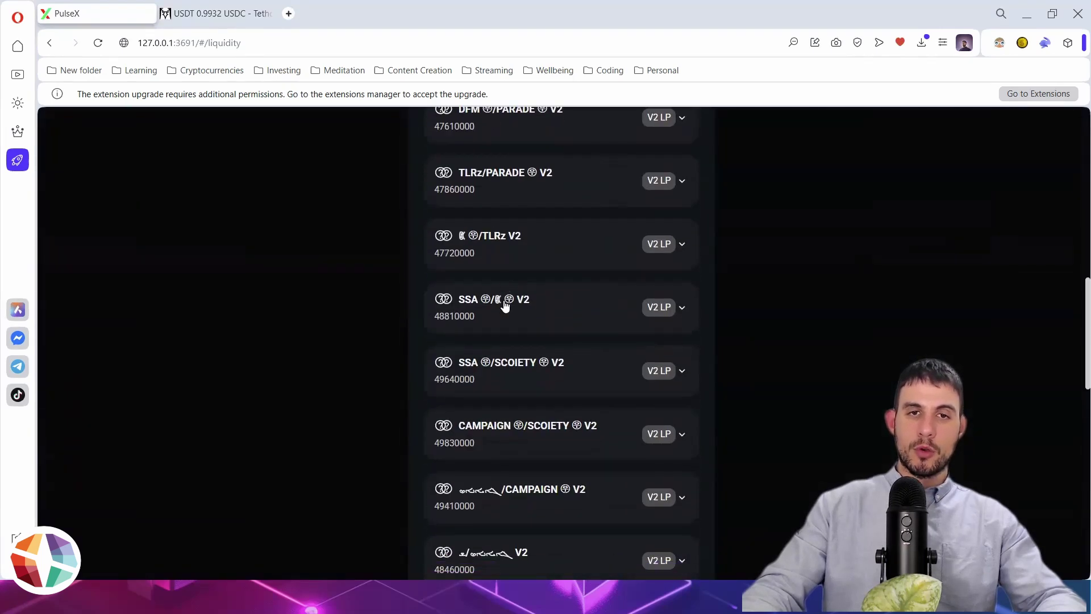
pyautogui.scroll(-3, 505, 306)
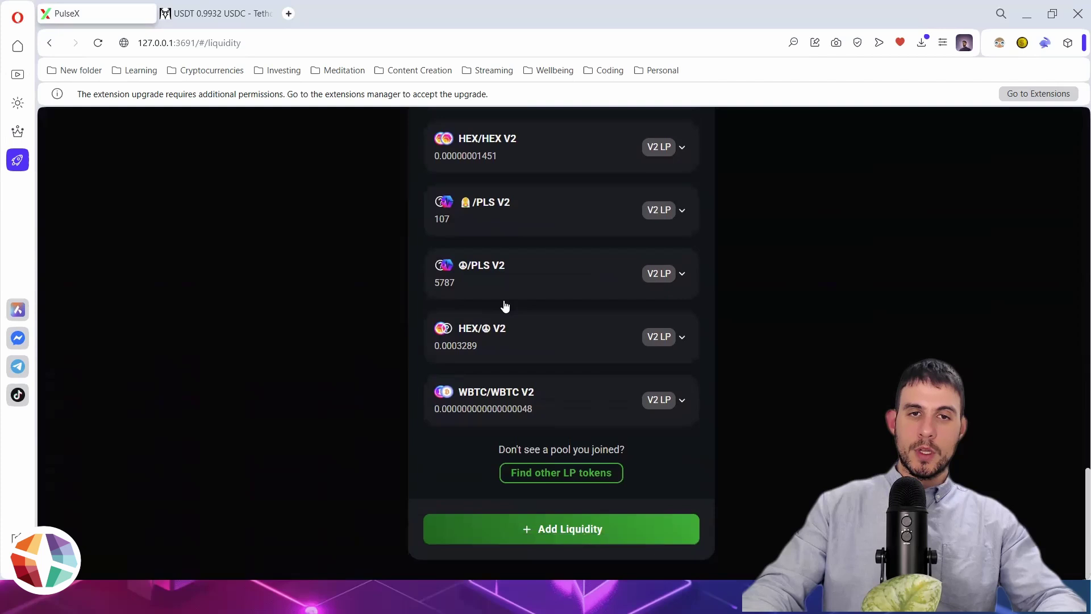
pyautogui.click(591, 530)
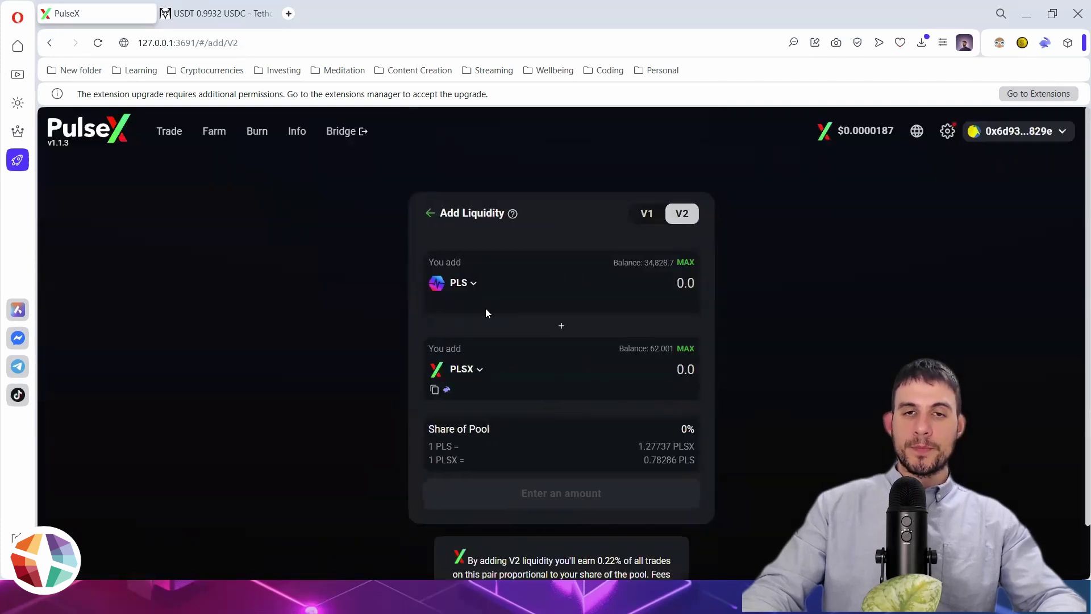
# - Make USDC the first token and Tether USD (USDT) the second token of the pair
pyautogui.click(462, 284)
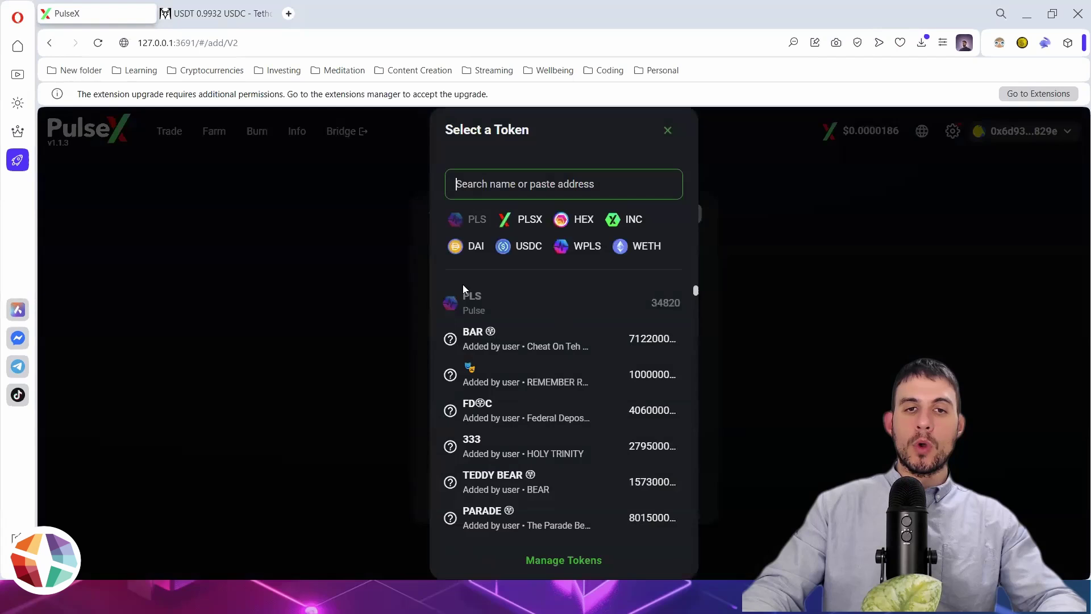
pyautogui.write('USDC')
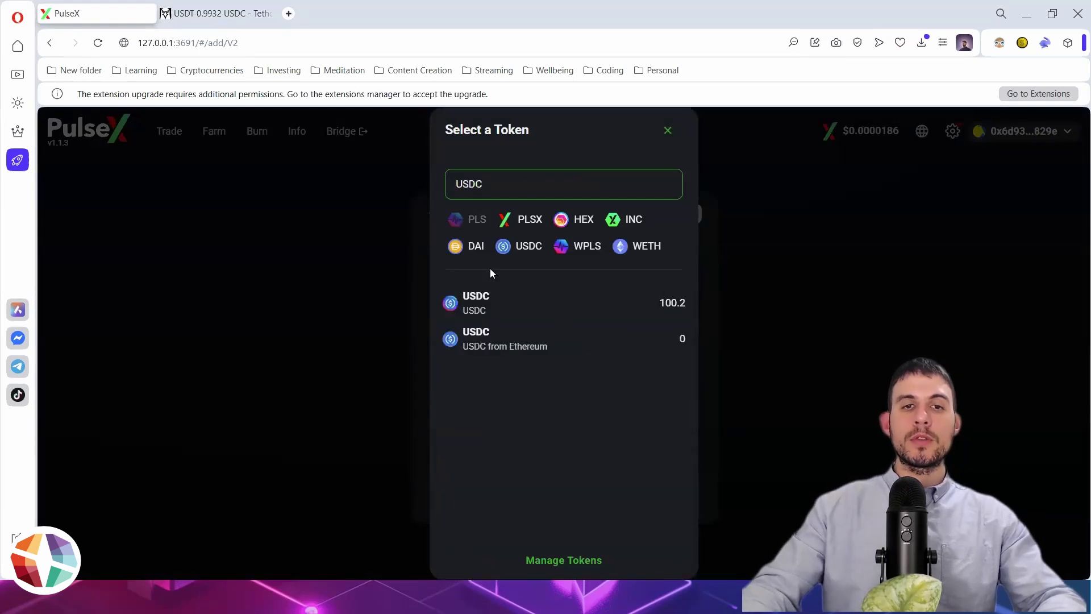
pyautogui.click(473, 303)
pyautogui.click(465, 371)
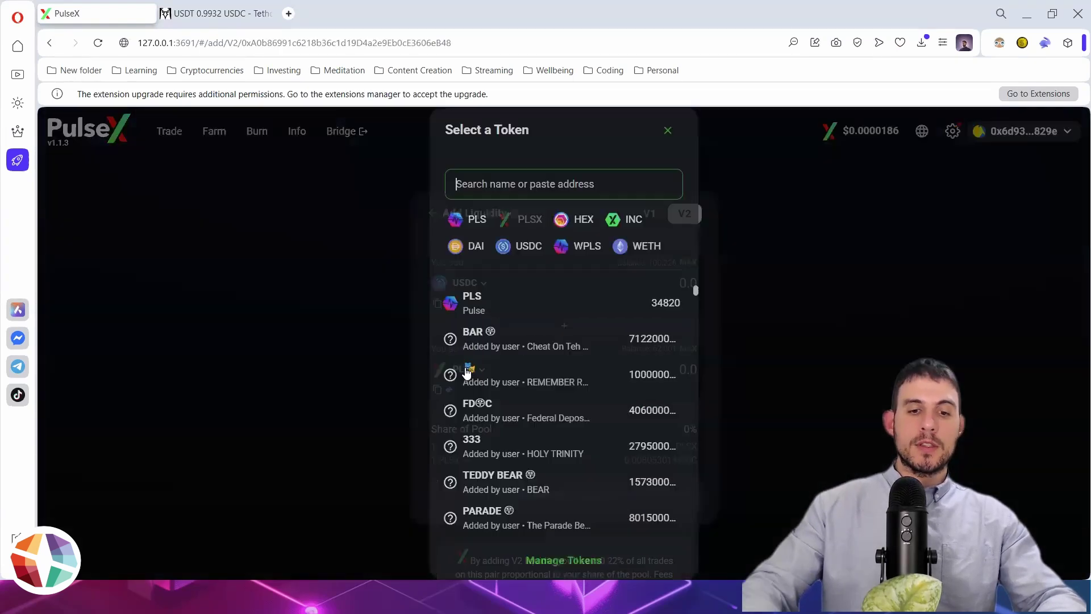
pyautogui.write('USDT')
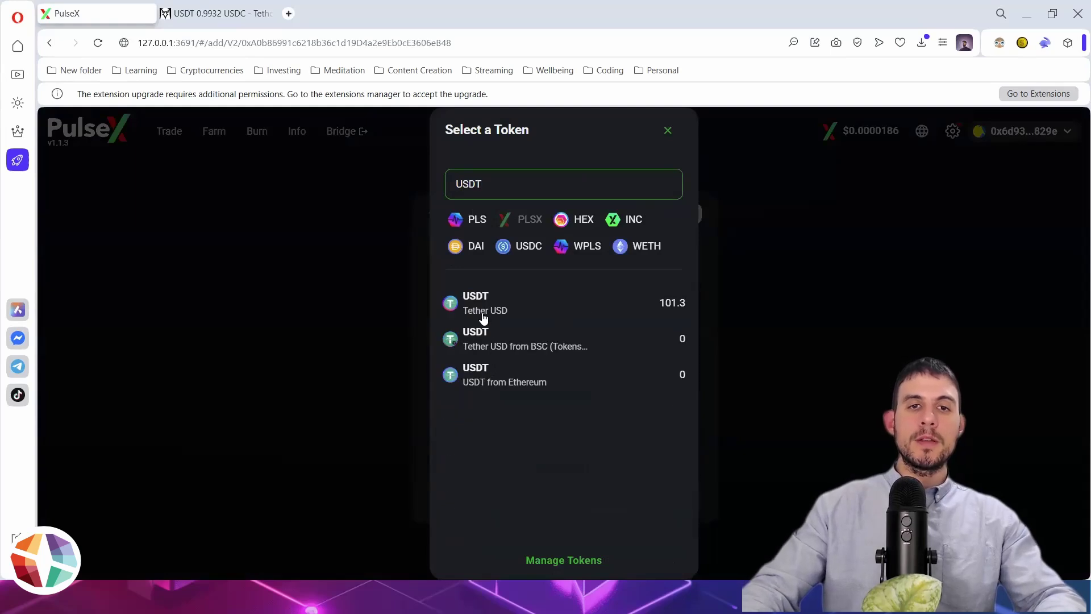
pyautogui.click(484, 316)
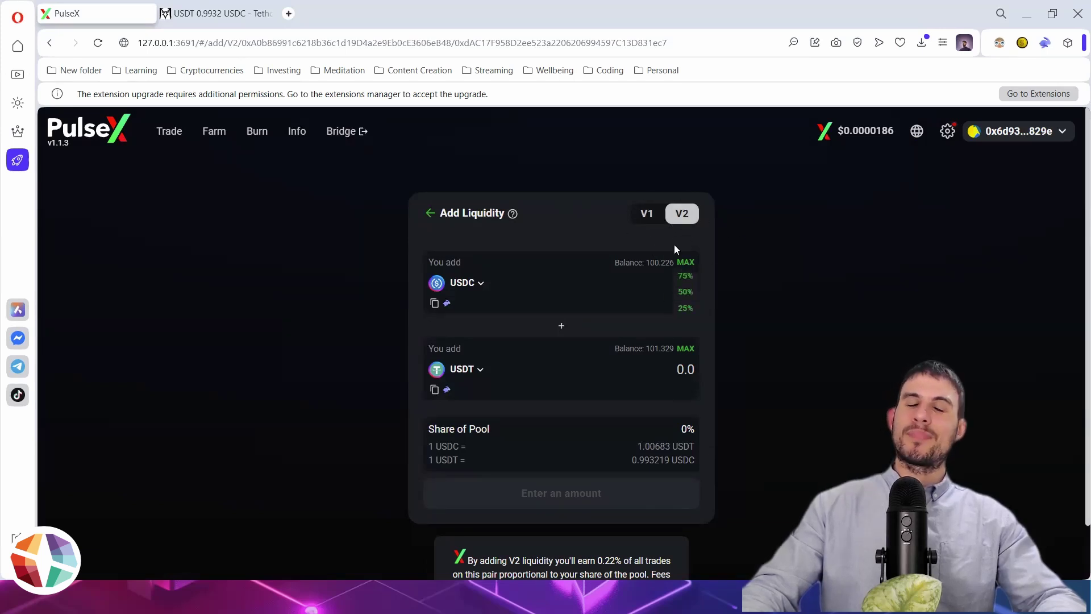
pyautogui.scroll(-1, 797, 243)
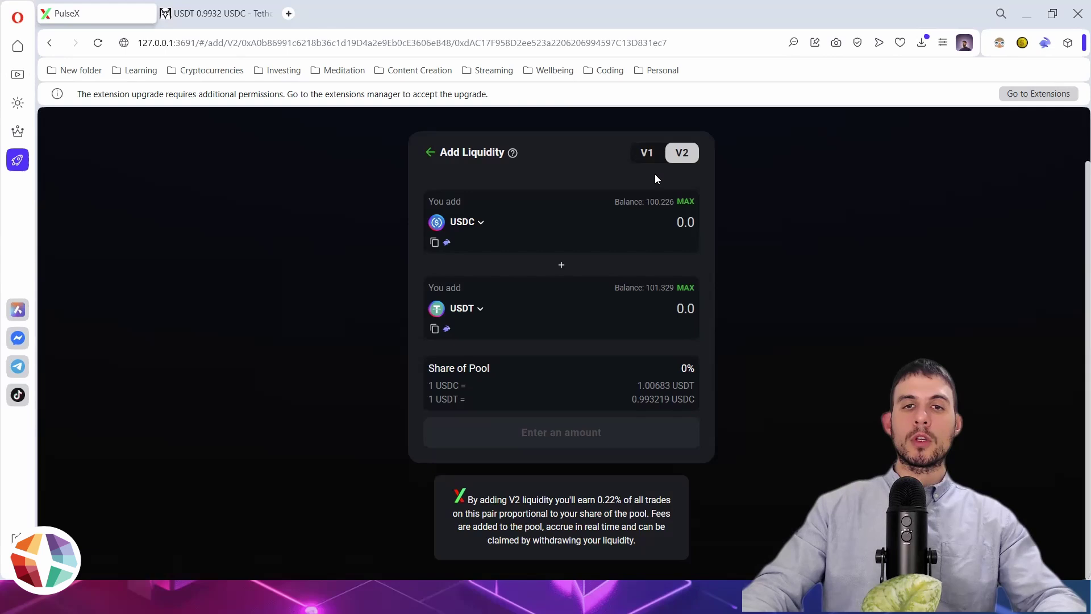
pyautogui.click(647, 153)
pyautogui.scroll(-2, 568, 455)
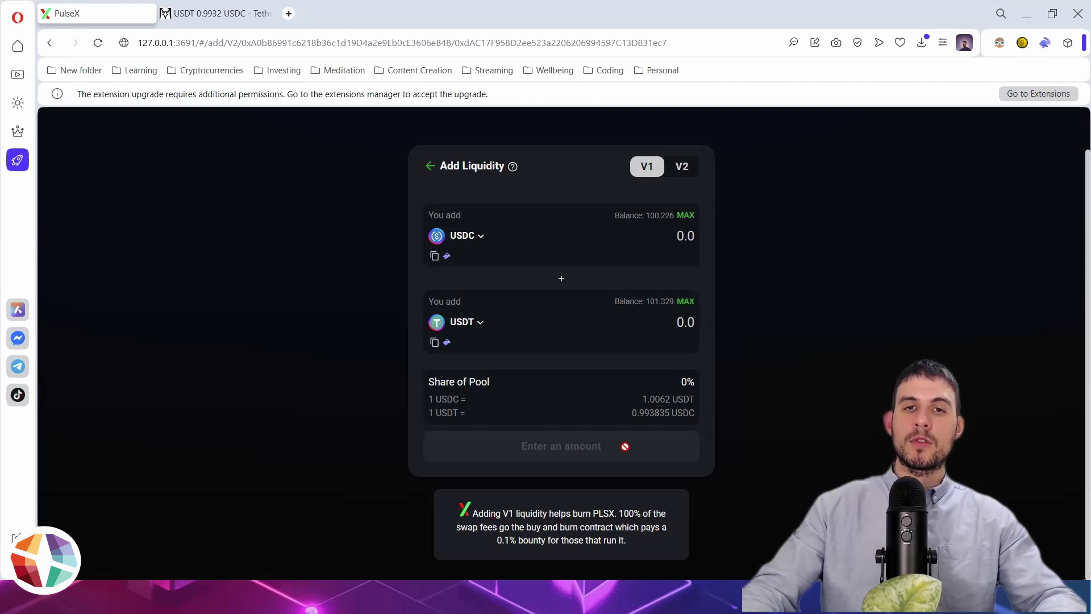
pyautogui.click(677, 165)
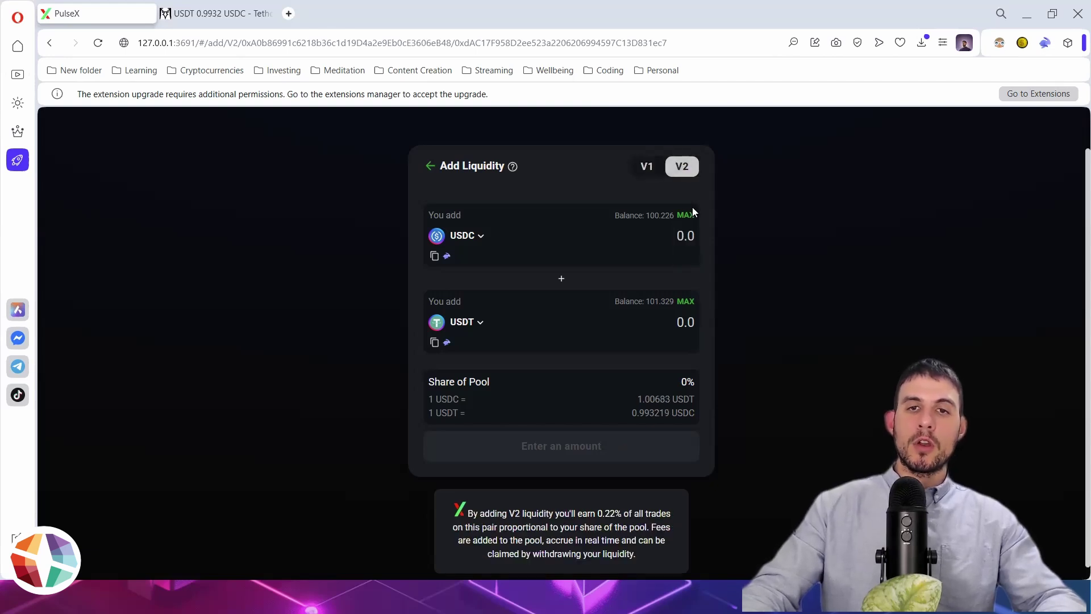
# - Check the pool share, then supply 100.225888 USDC with 100.91 USDT and sign in Rabby
pyautogui.moveTo(688, 216)
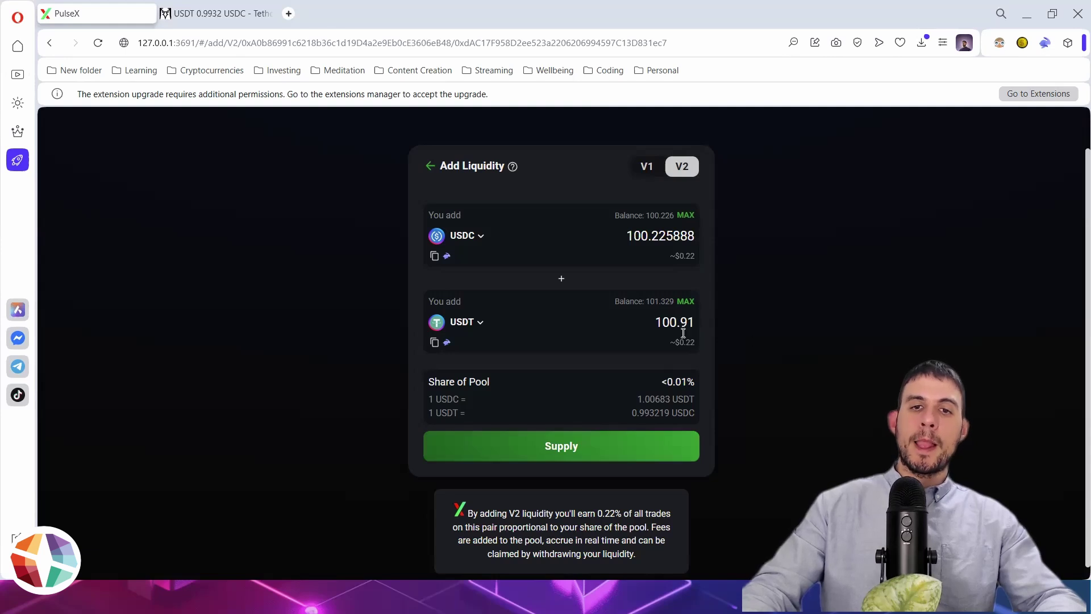
pyautogui.moveTo(693, 379); pyautogui.dragTo(663, 376)
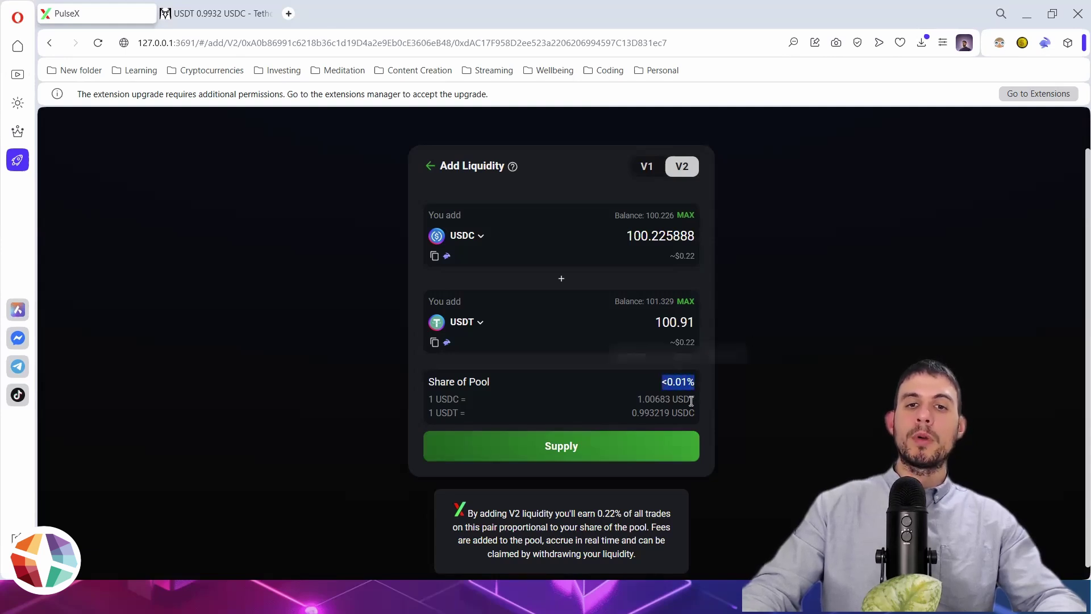
pyautogui.click(744, 396)
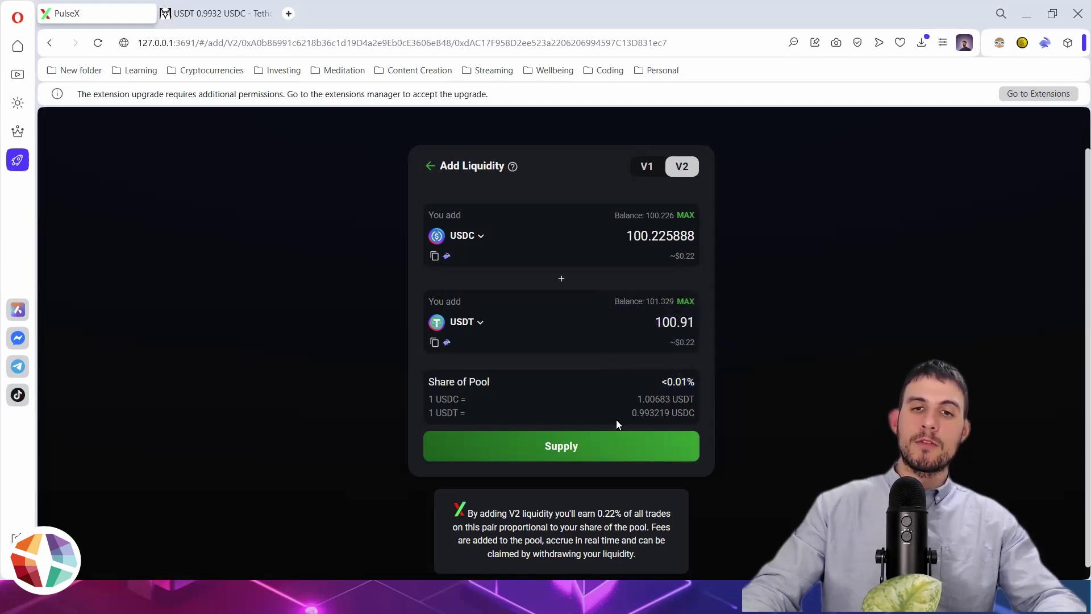
pyautogui.click(589, 445)
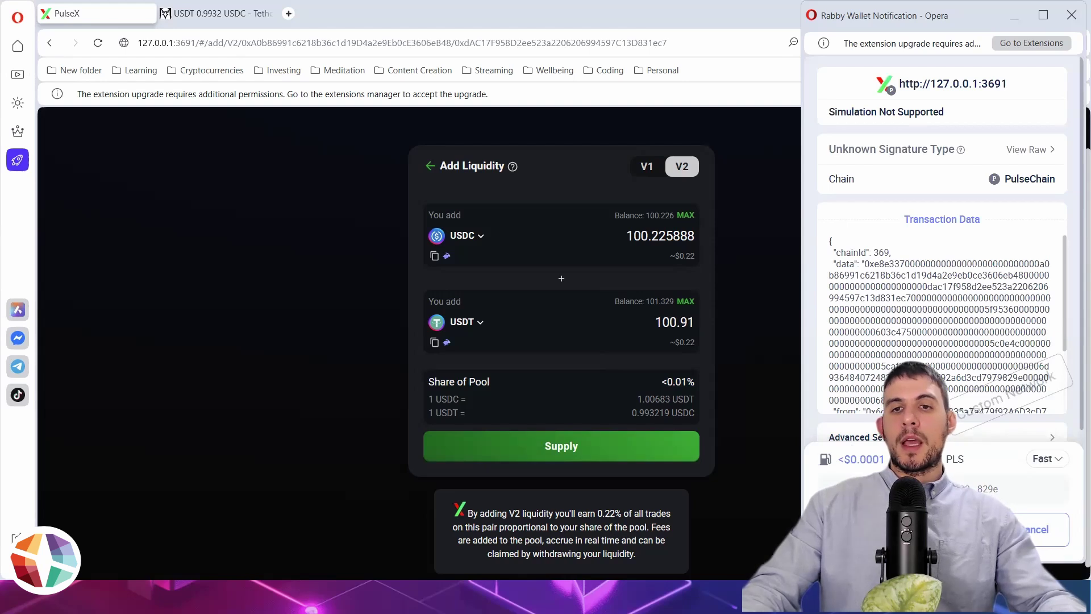
pyautogui.click(903, 529)
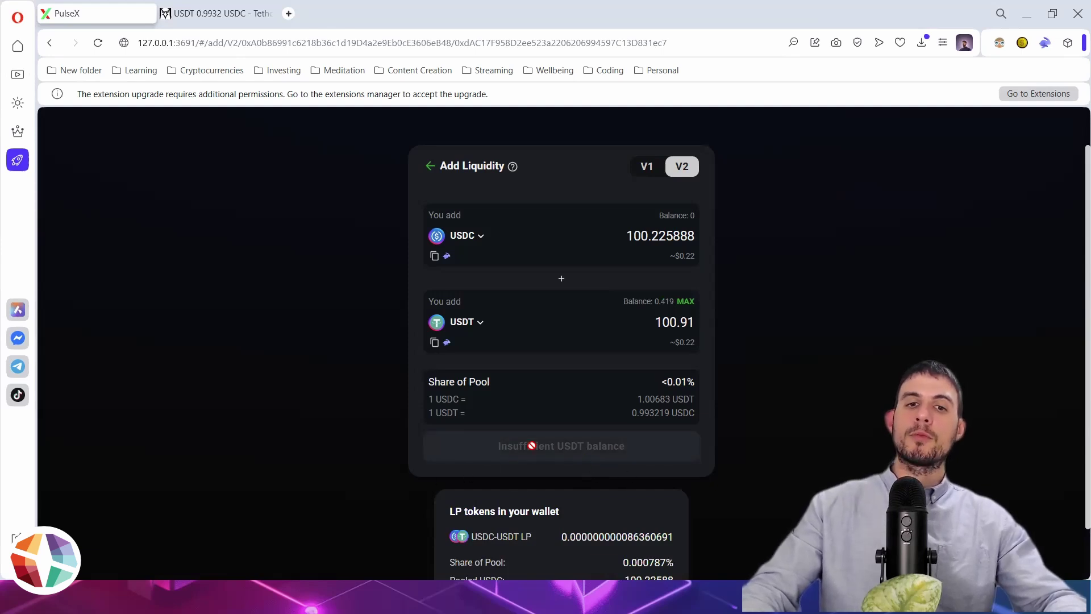
# - Back in Your Liquidity, find the USDC/USDT V2 position and expand it showing 100.225 USDC, 100.91 USDT
pyautogui.scroll(1, 221, 346)
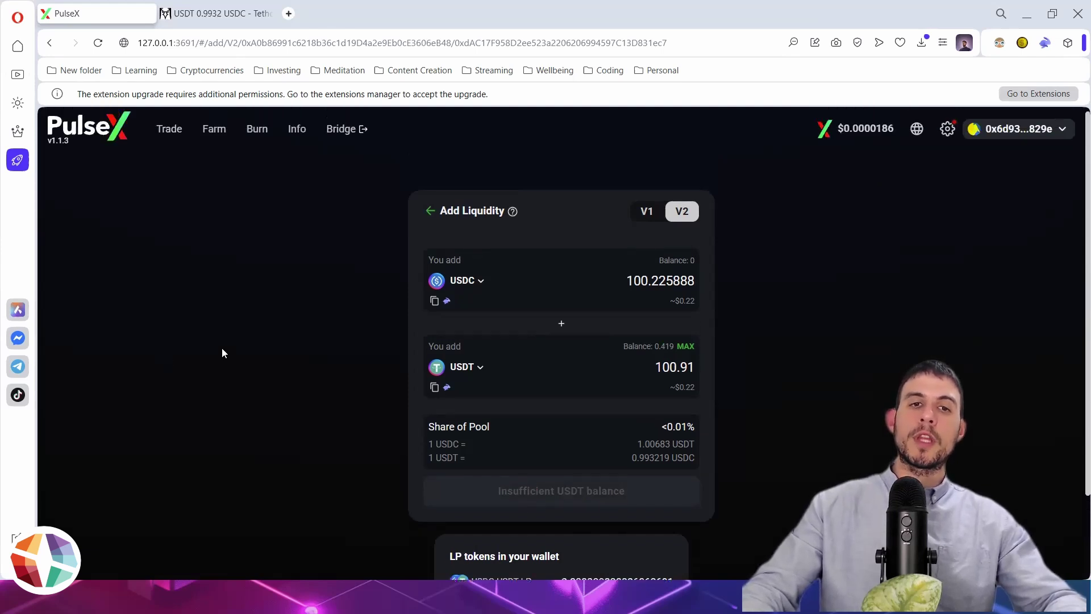
pyautogui.click(430, 219)
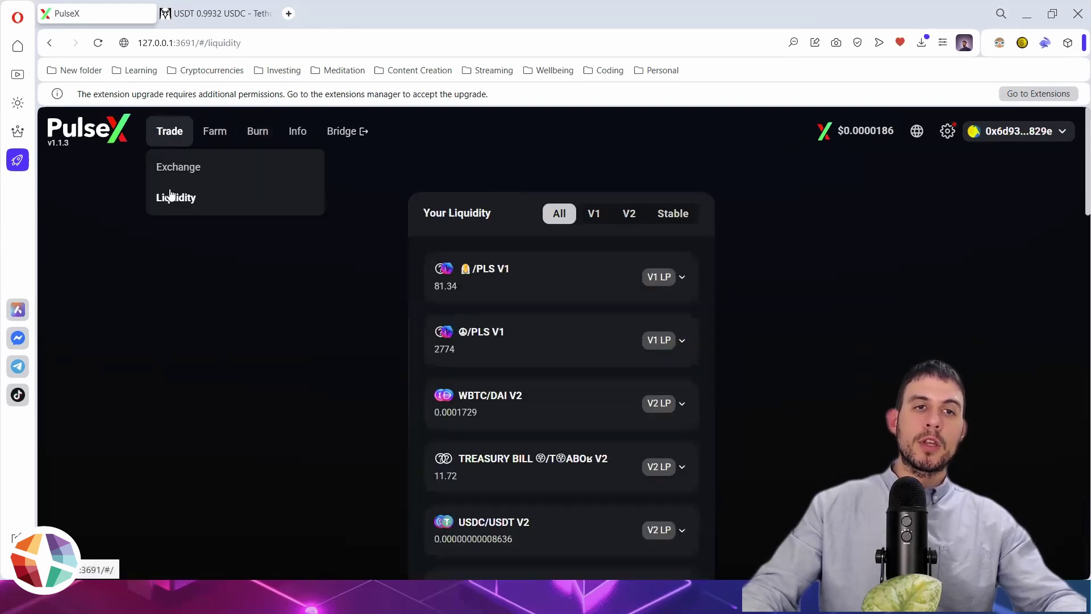
pyautogui.scroll(-3, 586, 316)
pyautogui.scroll(-6, 586, 316)
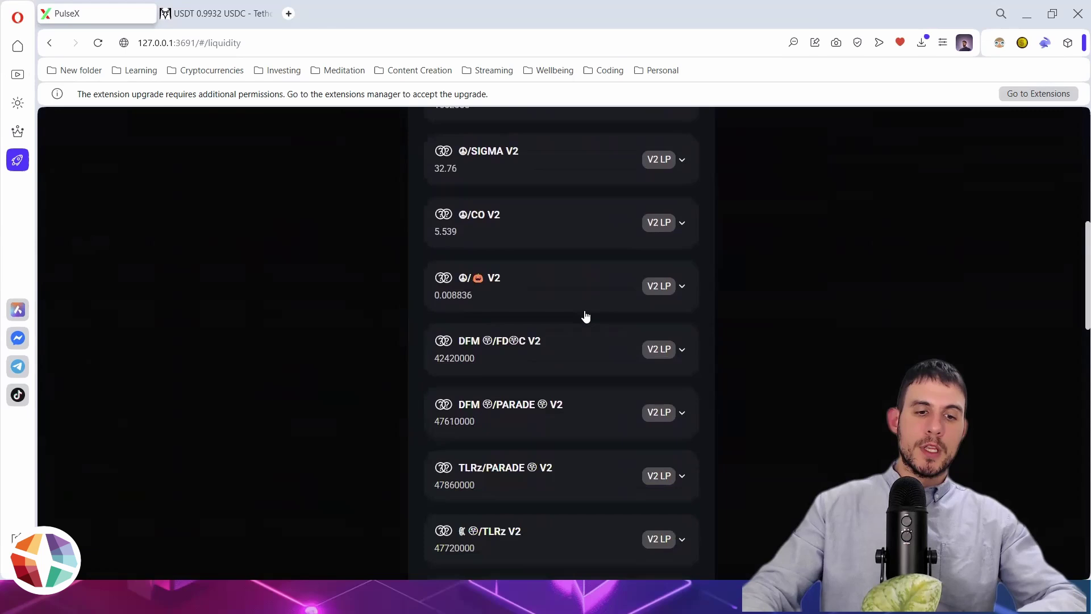
pyautogui.hotkey('ctrl', 'f')
pyautogui.write('USDC')
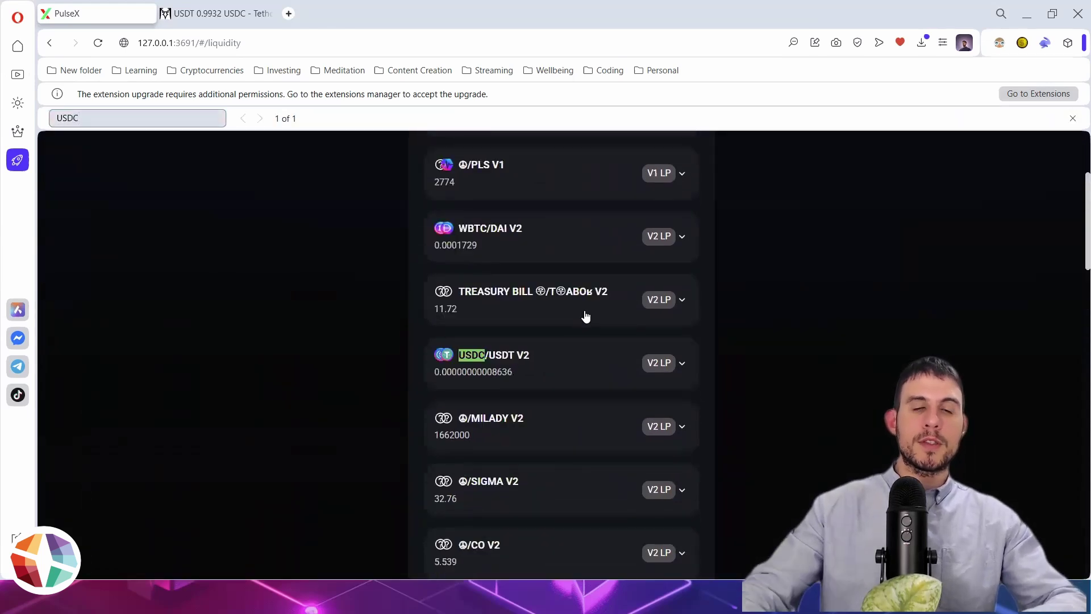
pyautogui.click(523, 357)
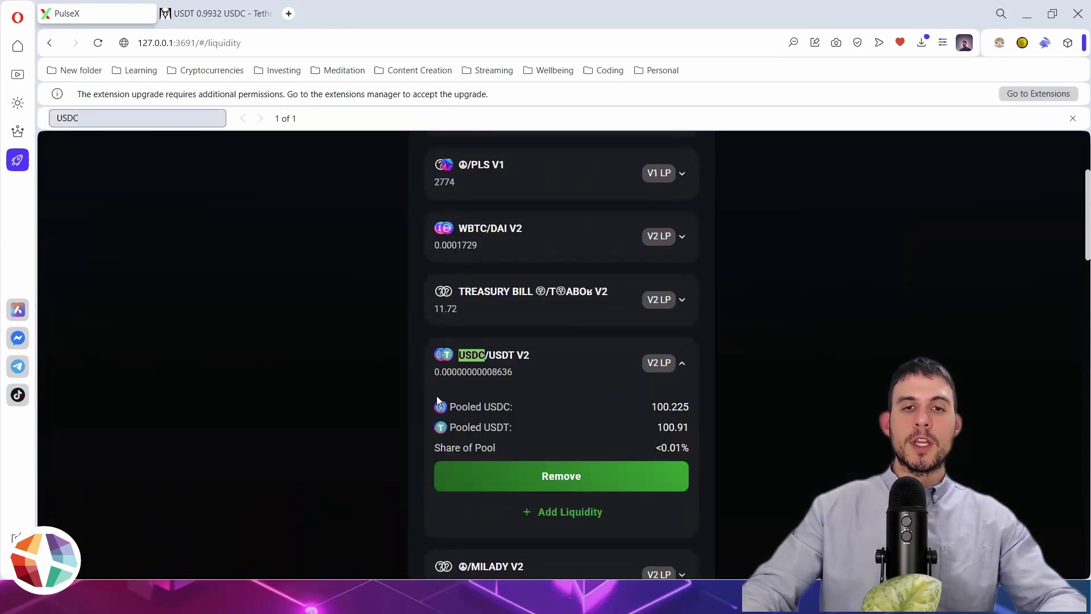